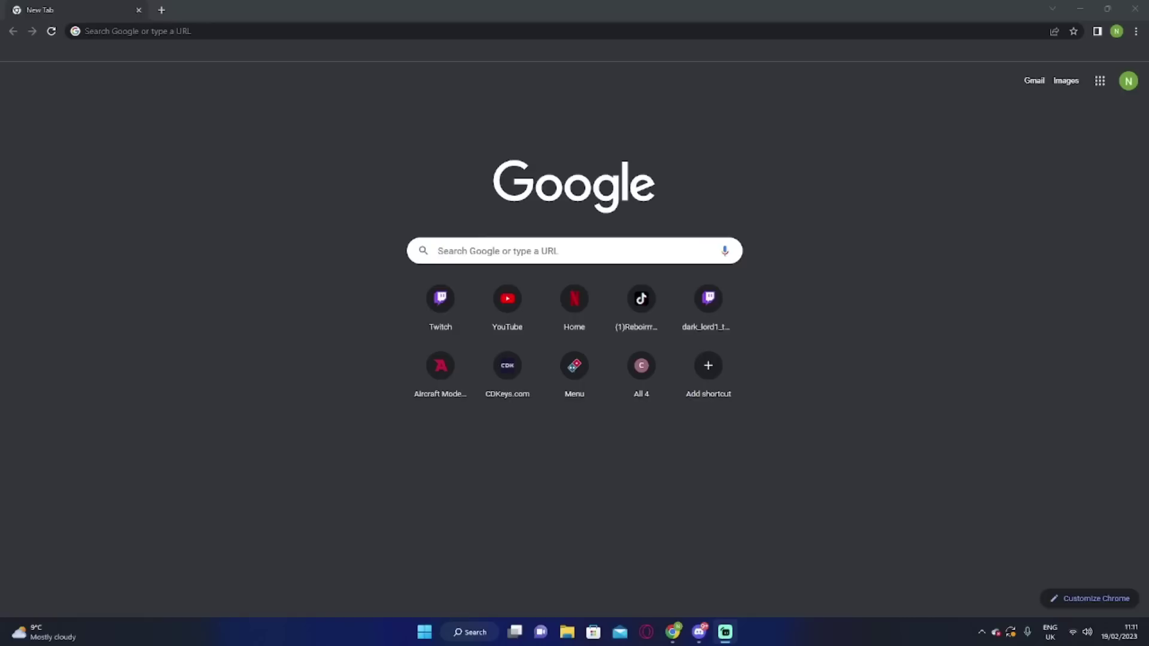
Search Google for gameloop and open the official gameloop.com site.
click(1000, 533)
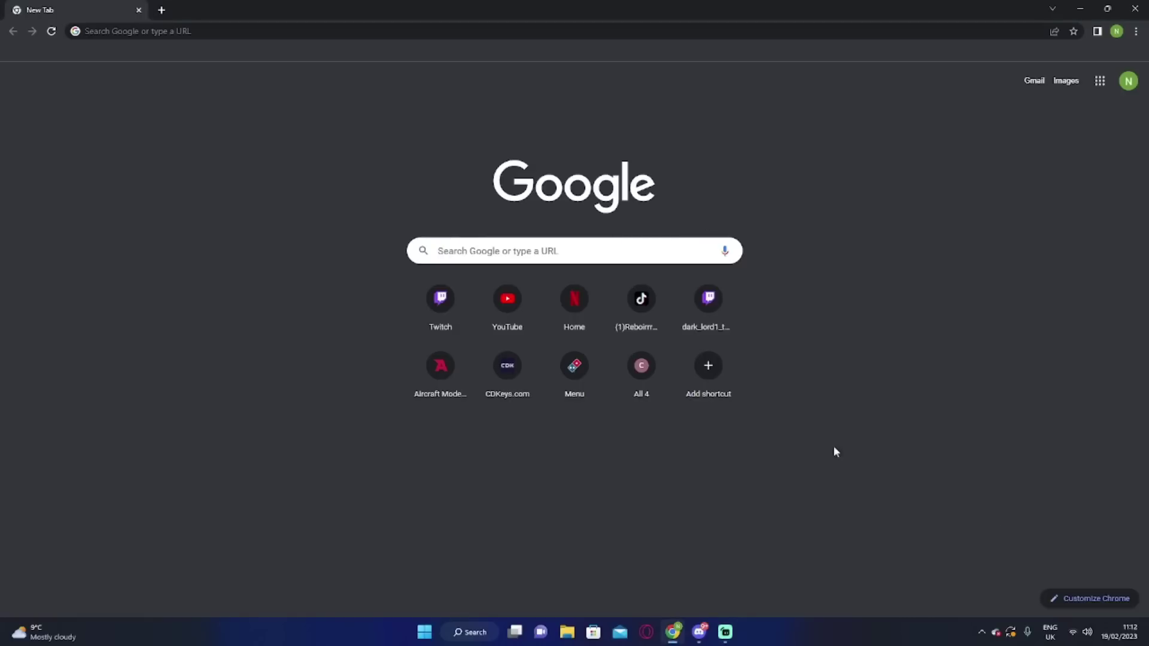
click(533, 246)
text(gamelooo)
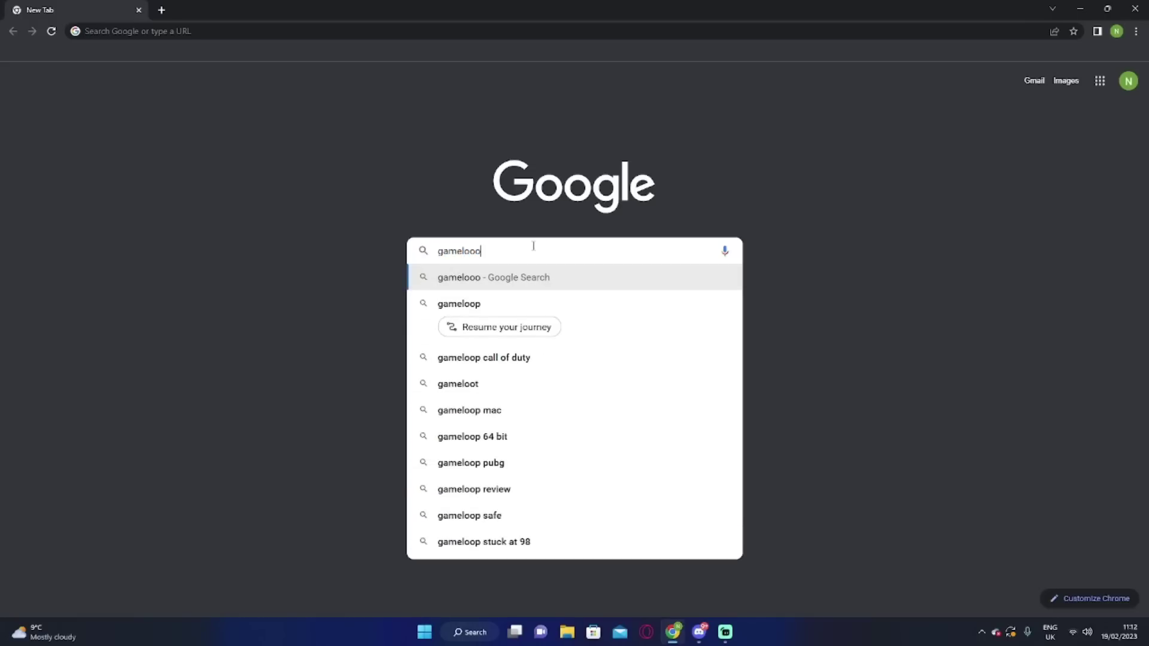
key(BackSpace)
text(p)
key(Return)
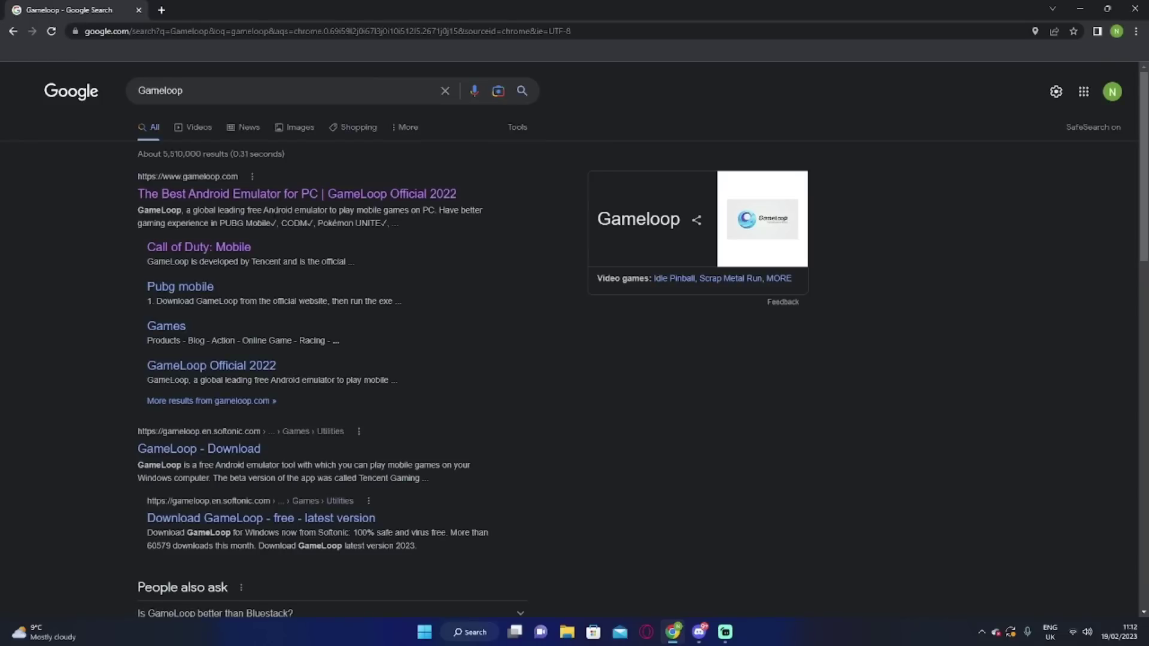
click(305, 195)
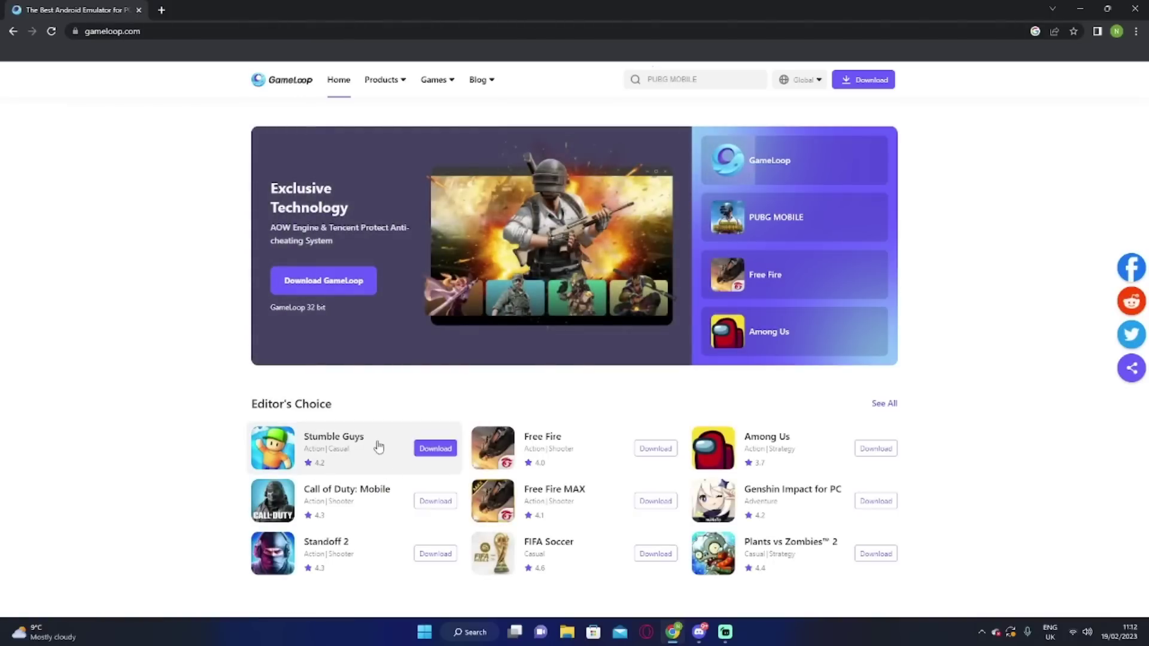
Download the GameLoop installer from the site, allow multiple file downloads, and start the installation with shortcuts enabled.
scroll(209, 440, down, 2)
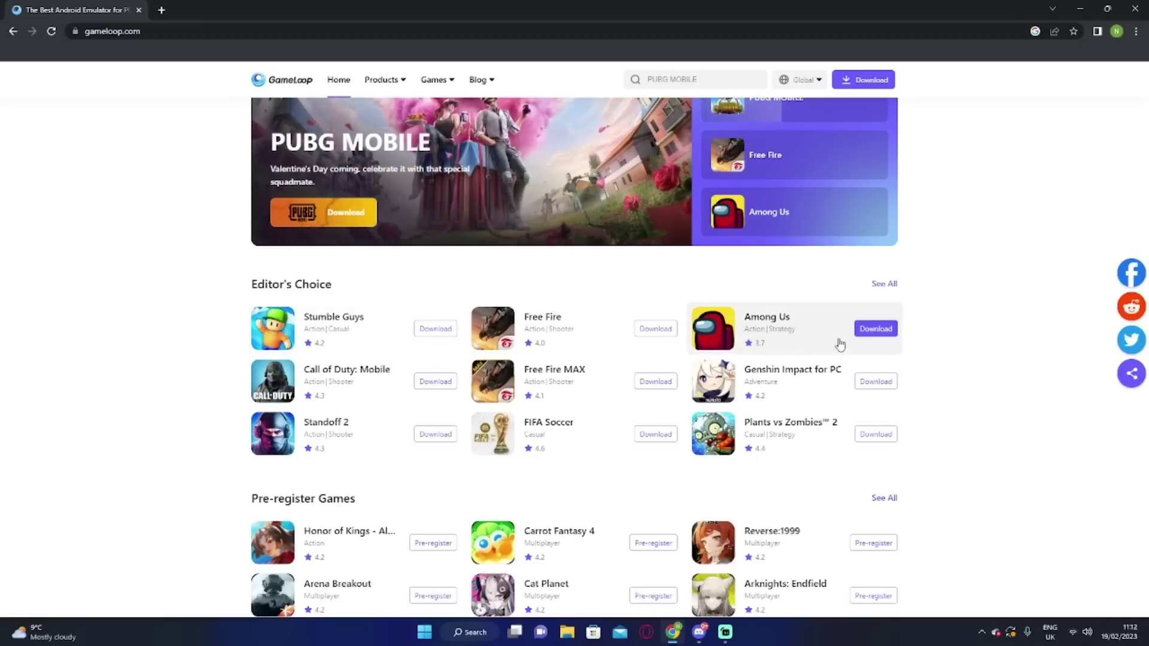
scroll(837, 443, down, 1)
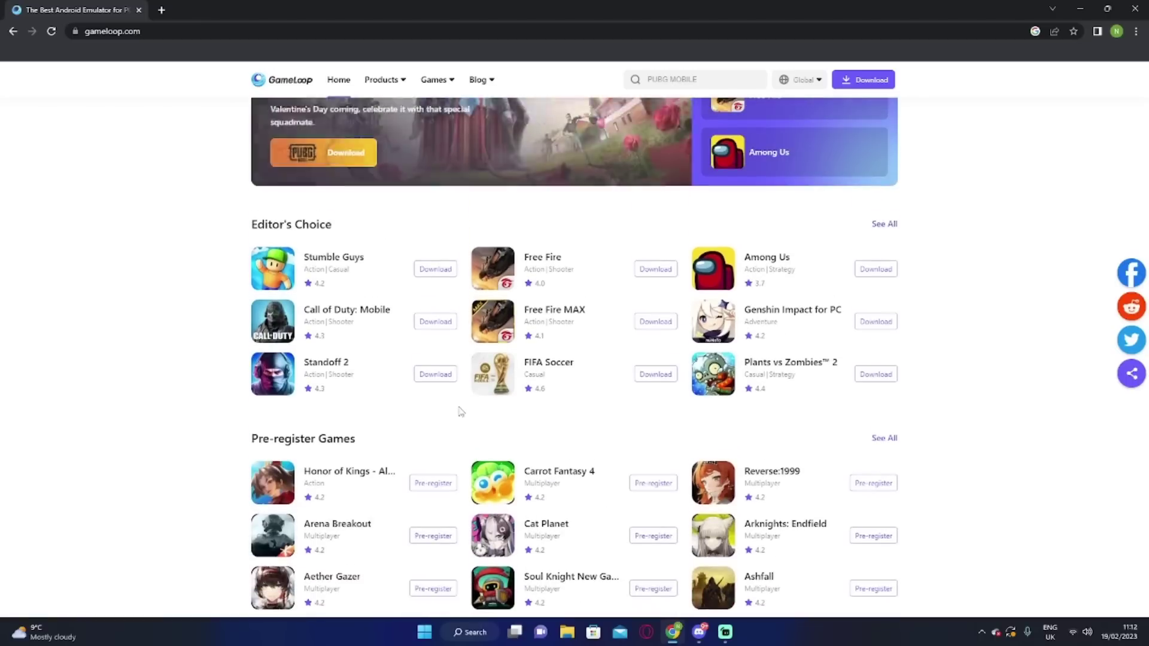
scroll(344, 412, down, 4)
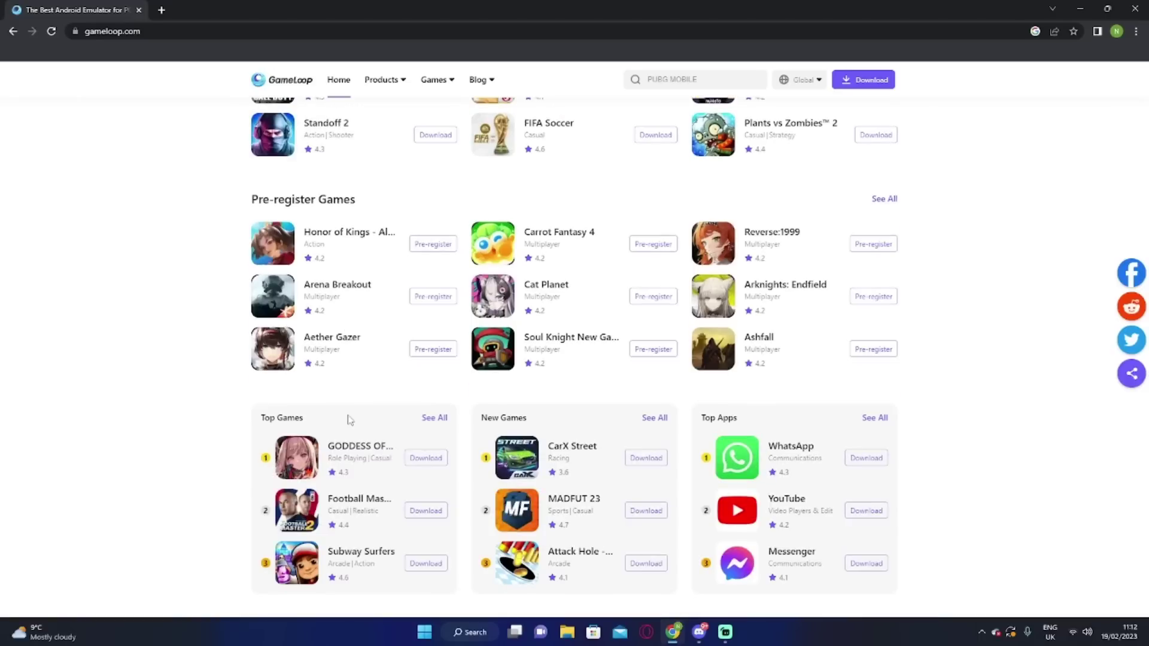
scroll(349, 418, up, 7)
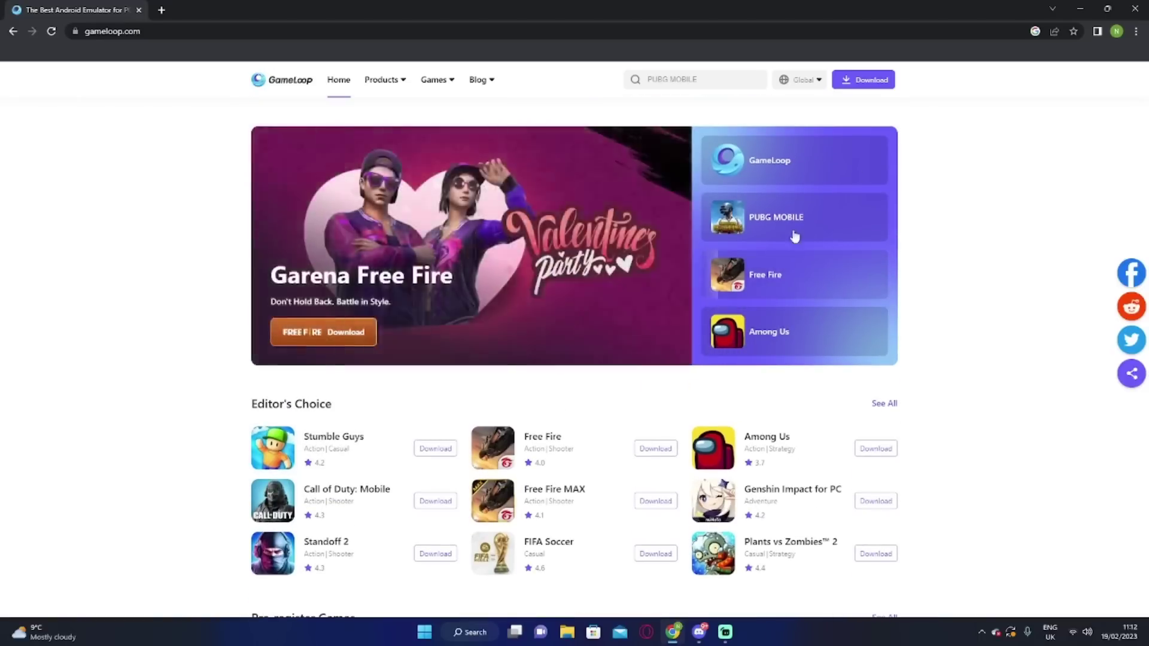
click(869, 80)
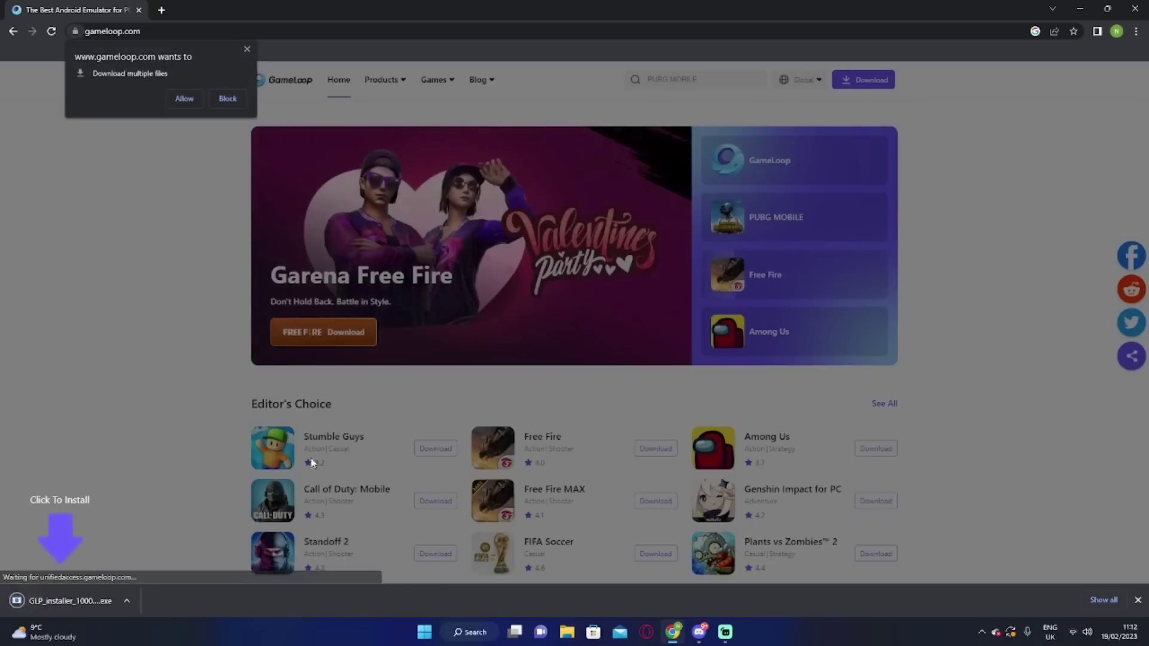
click(184, 98)
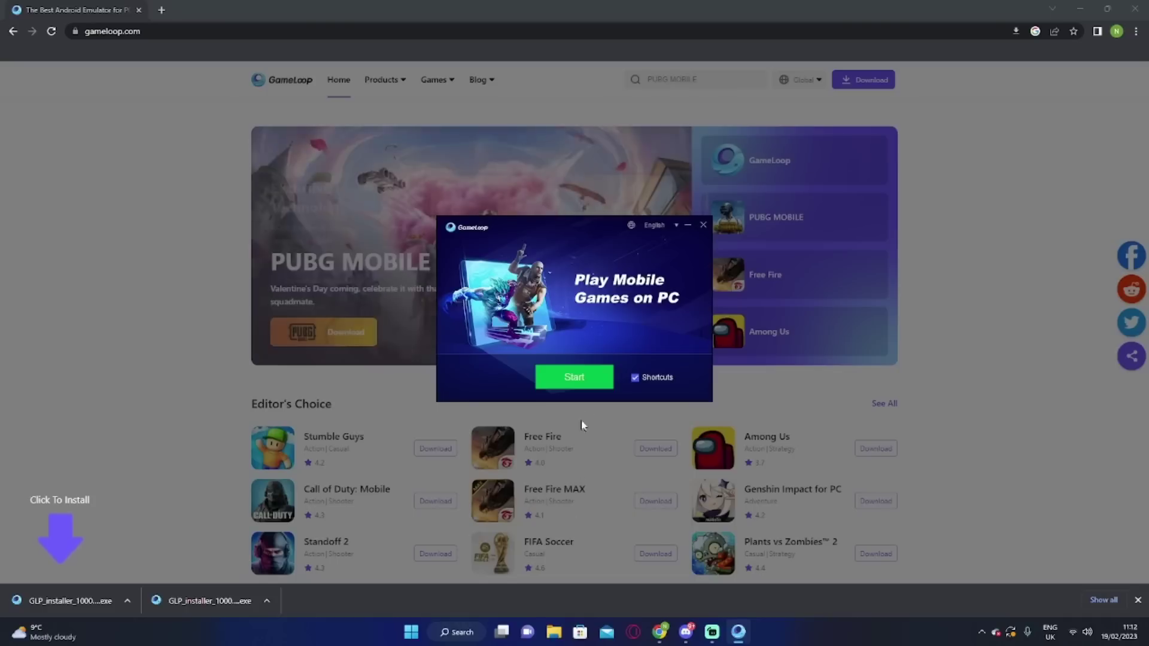
click(589, 382)
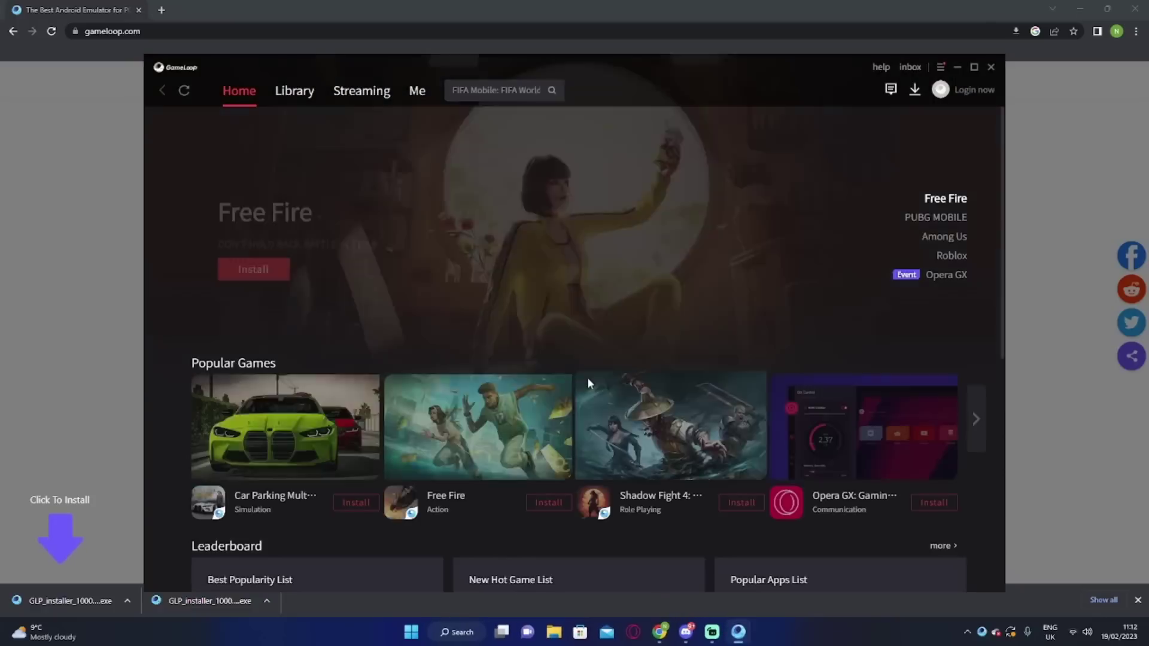
Close the browser behind GameLoop and maximize the GameLoop window.
drag(668, 74, 646, 35)
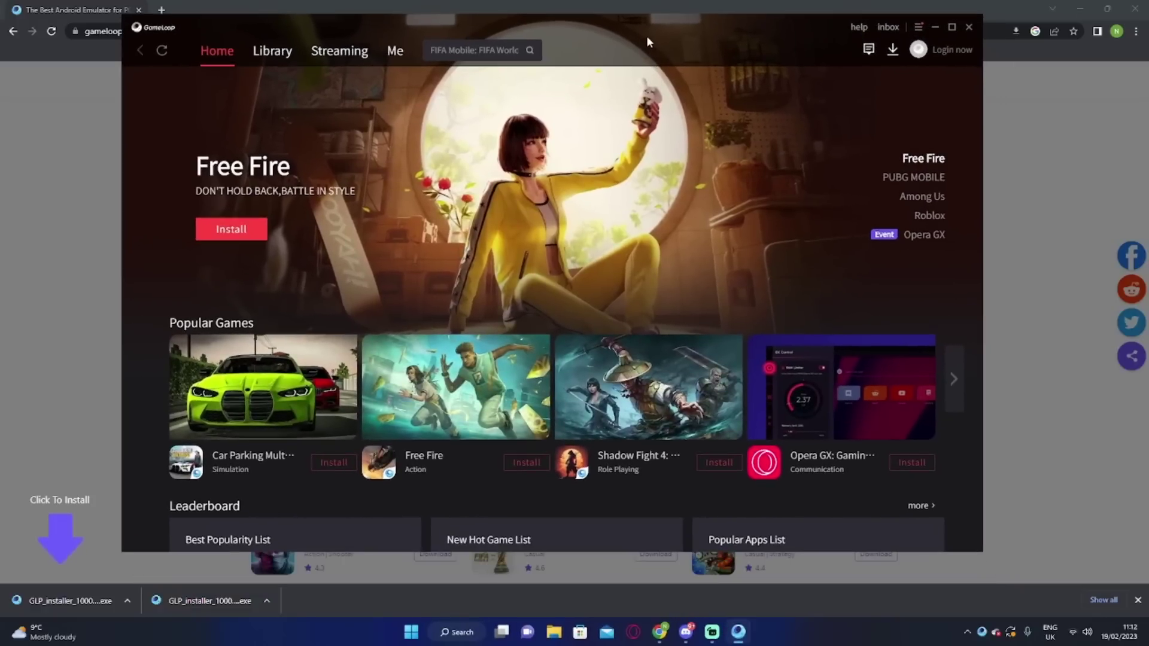
click(1131, 7)
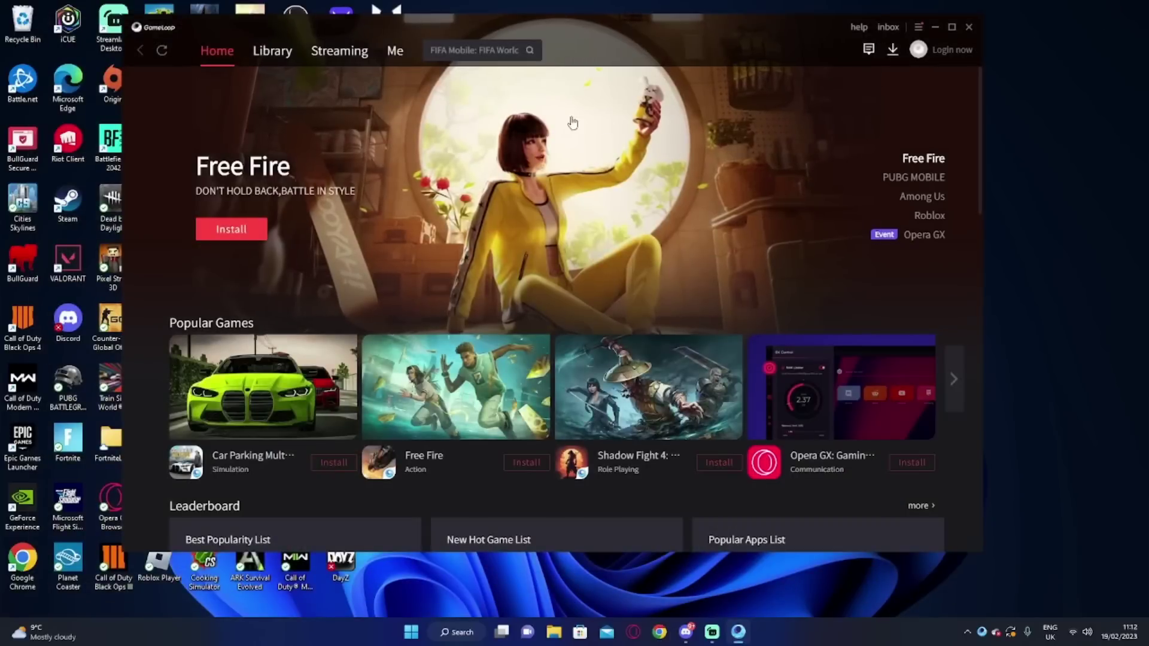
click(950, 24)
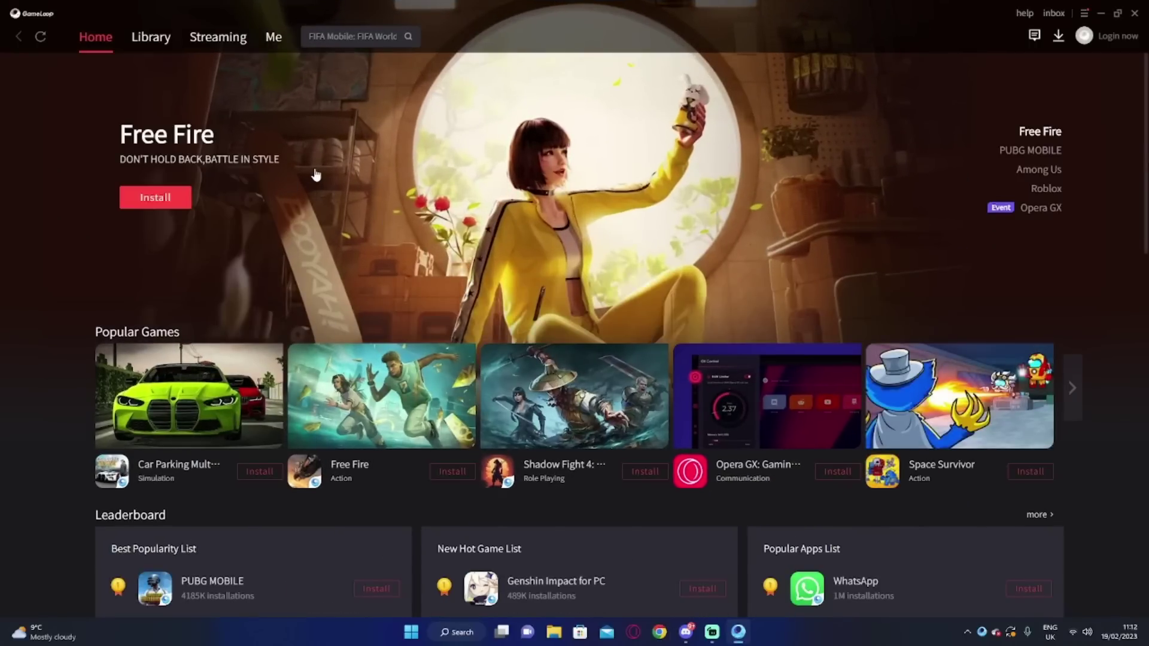
Launch Call of Duty: Mobile from the game library and dismiss the Season 2 and Battle Pass offer pop-ups.
click(157, 38)
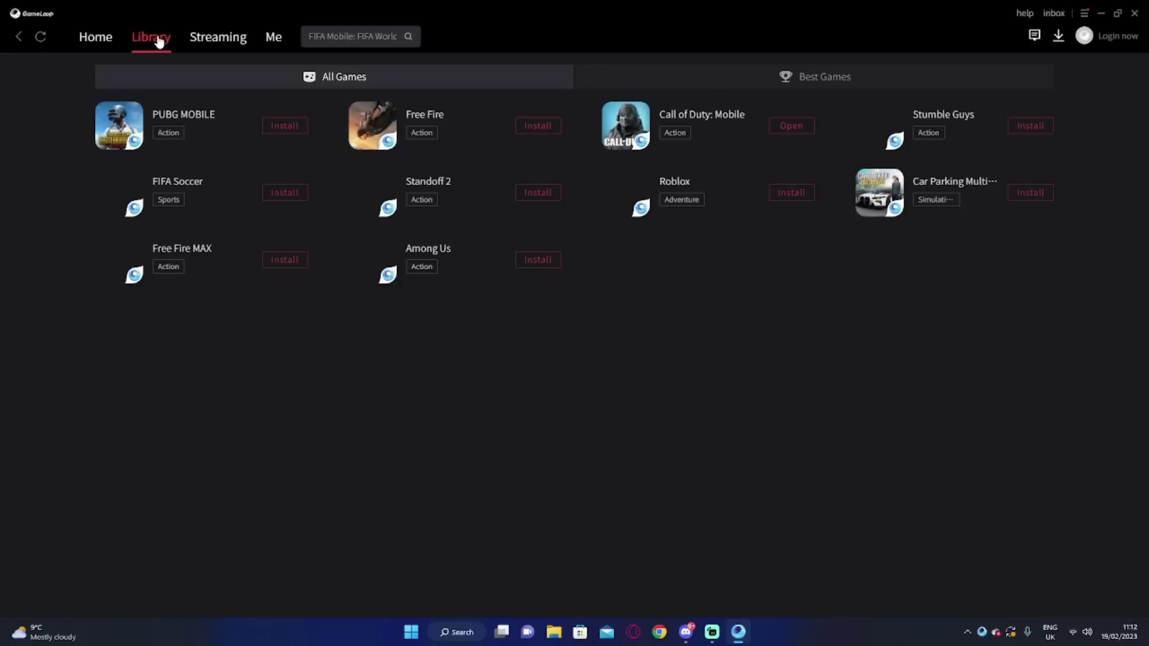
scroll(410, 338, down, 3)
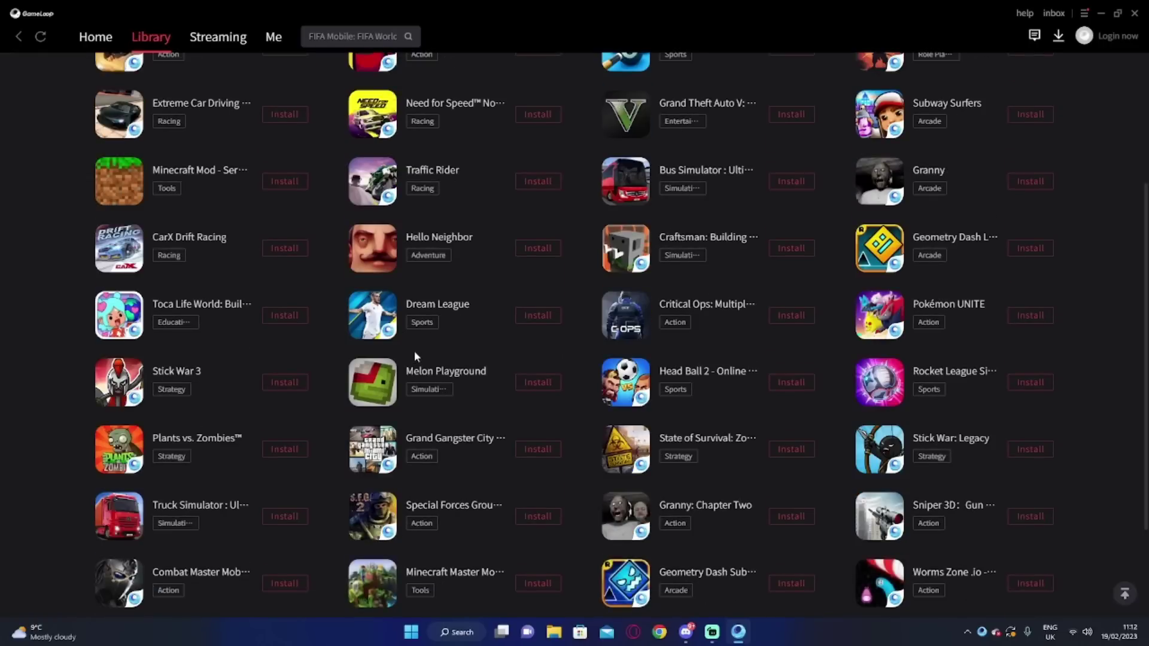
scroll(414, 339, up, 3)
scroll(414, 339, down, 5)
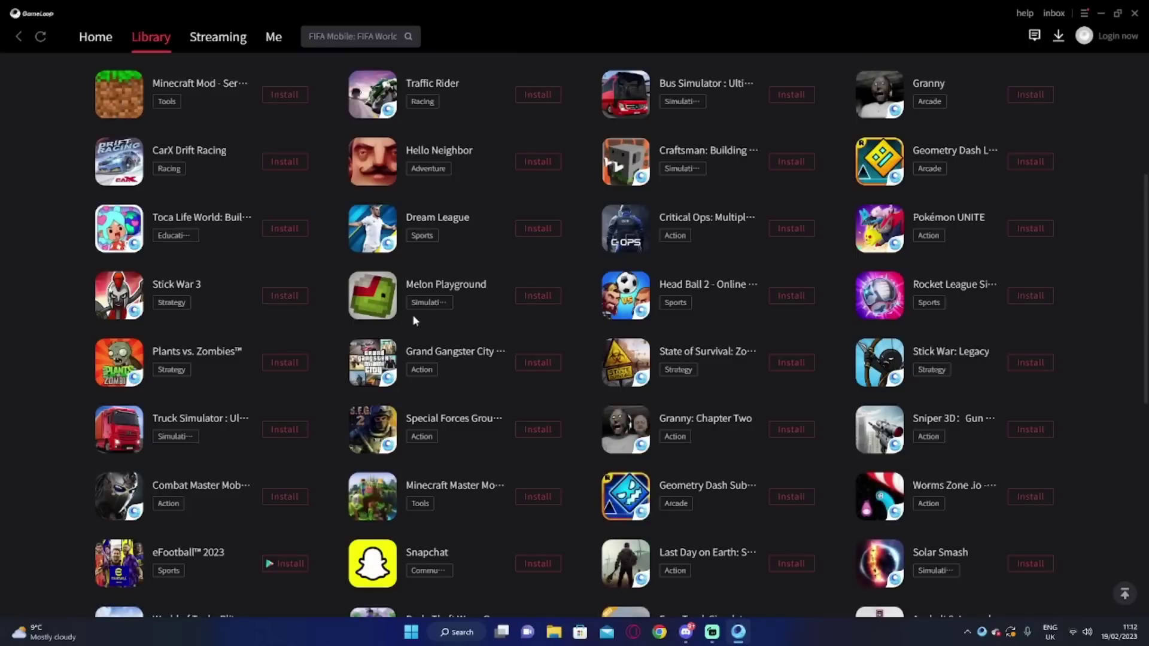
scroll(408, 303, up, 5)
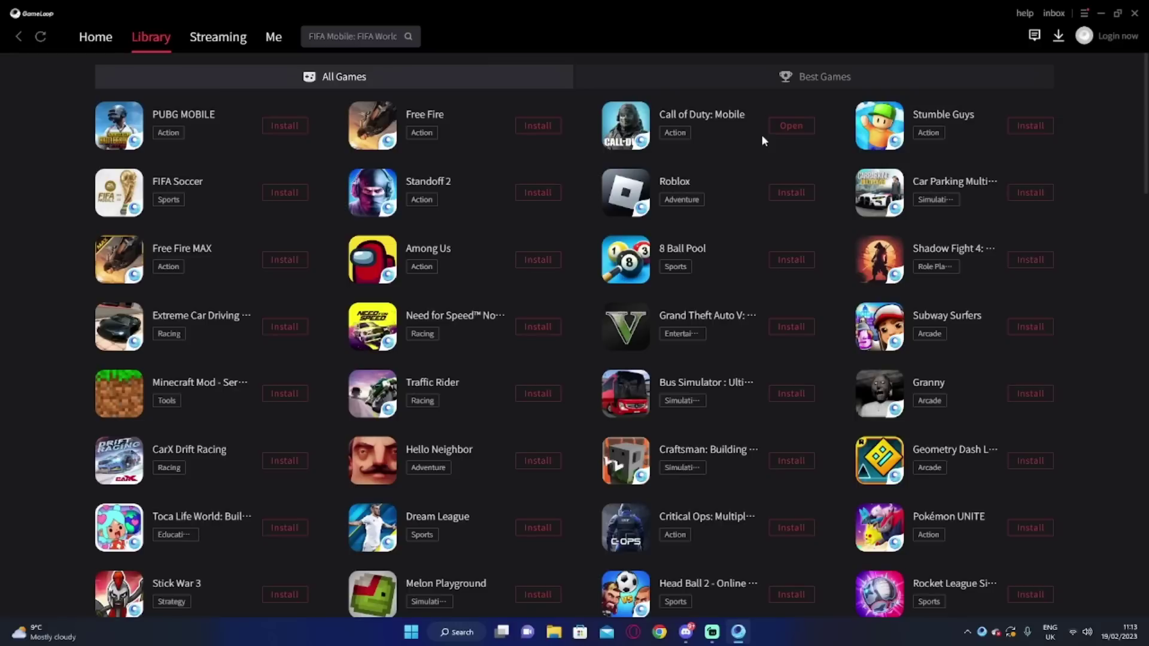
click(791, 127)
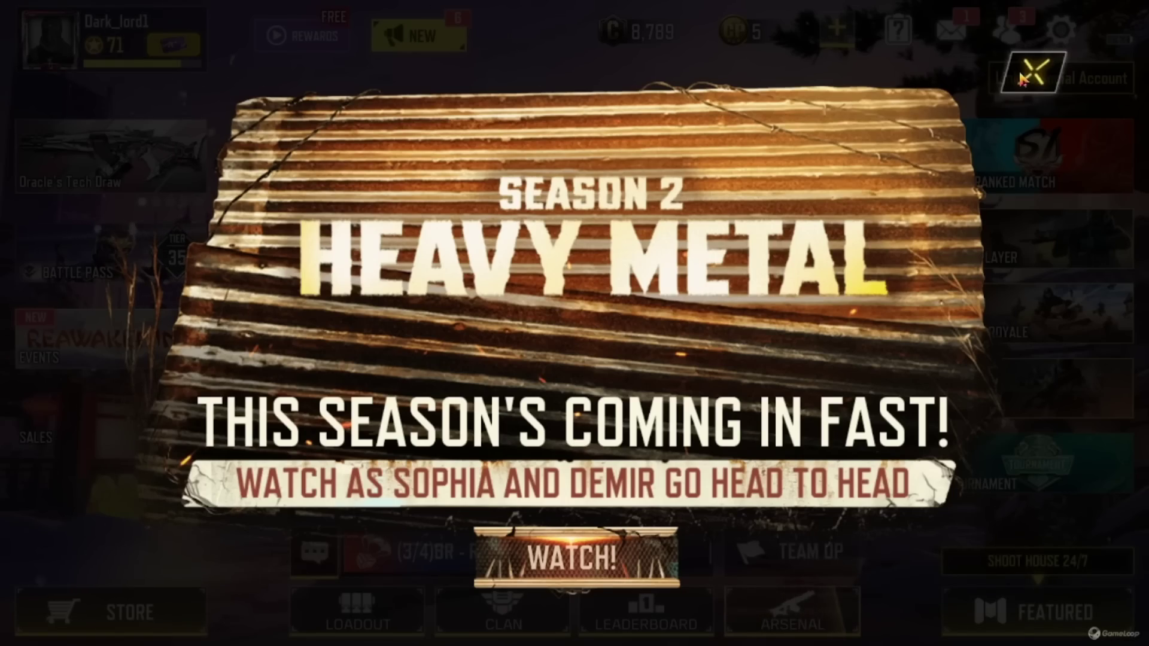
click(1021, 78)
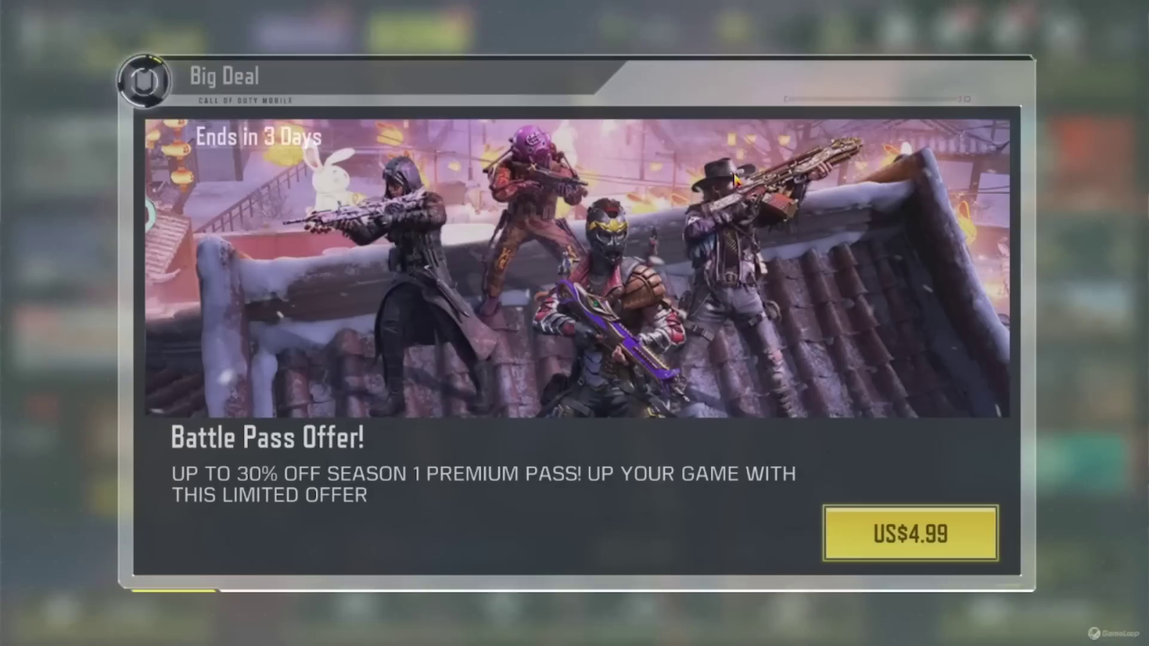
click(994, 82)
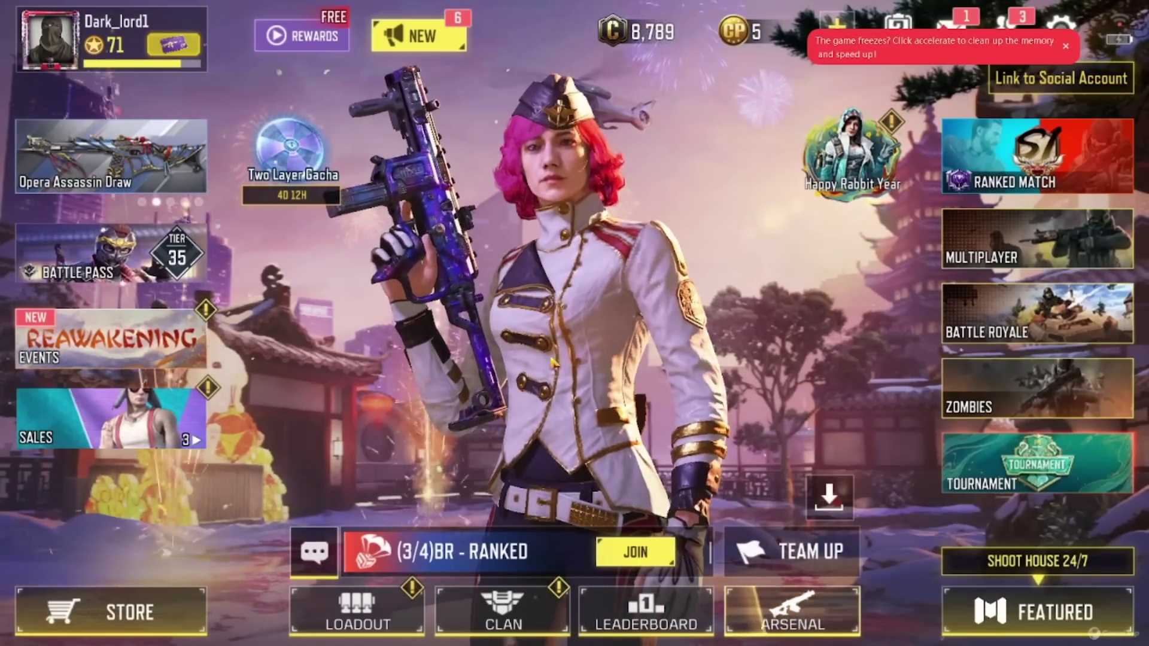
Leave full screen to review the game's Multi Player keyboard mapping, save the mapping, and return to full screen.
key(F11)
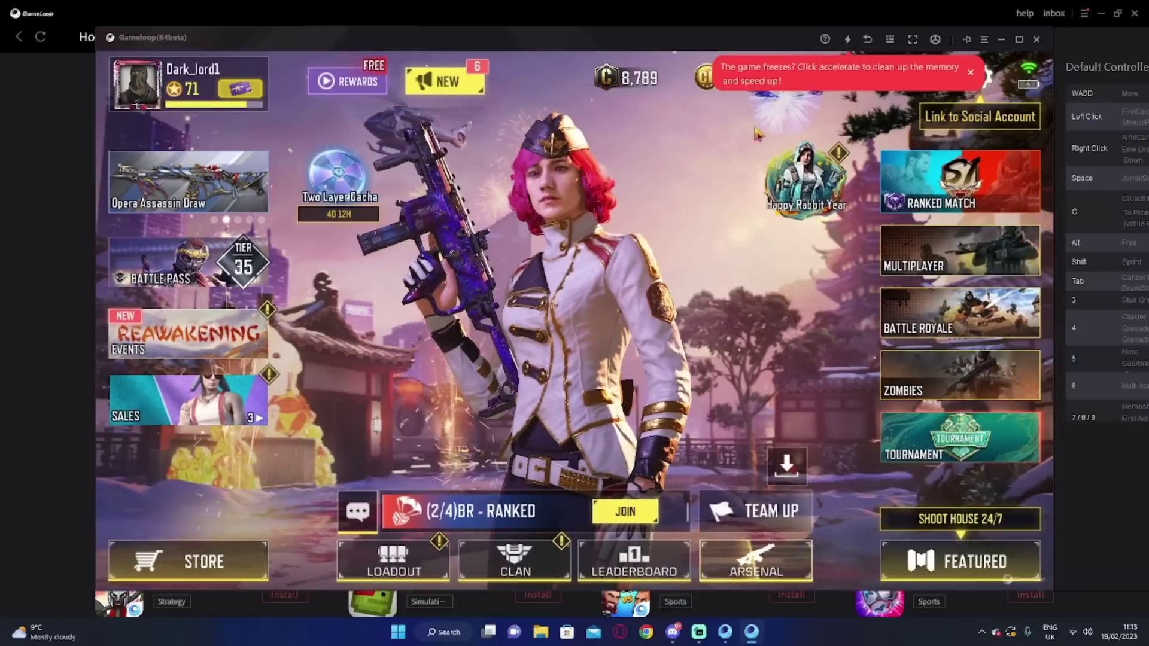
click(890, 40)
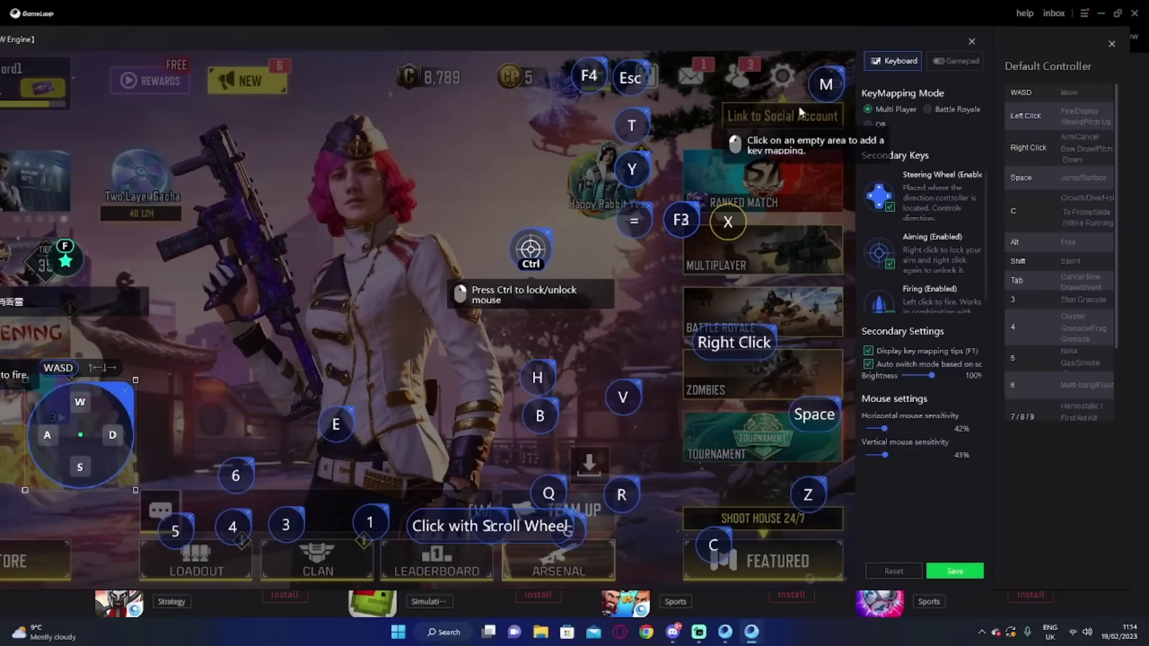
drag(667, 20, 643, 22)
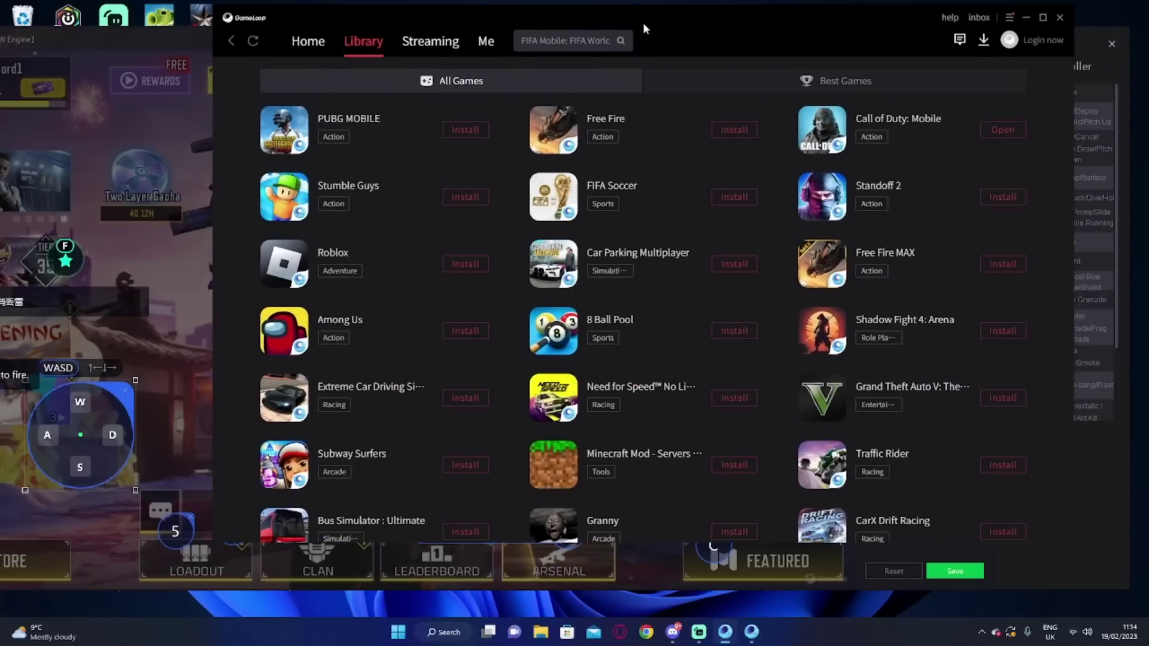
click(166, 41)
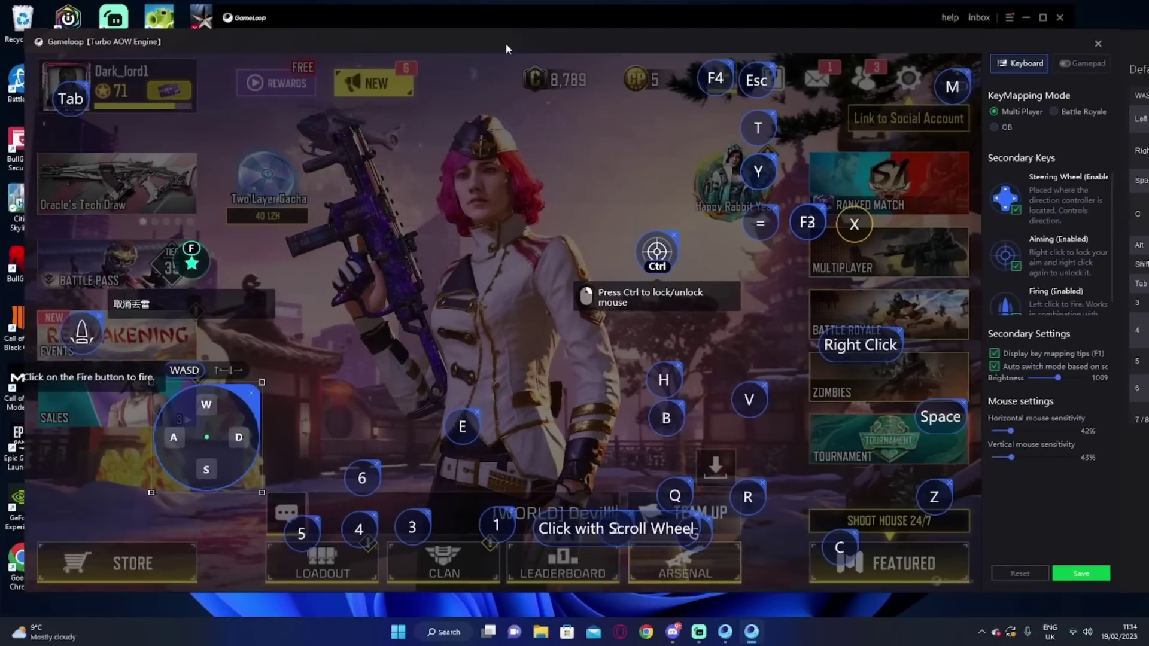
click(1076, 573)
key(F11)
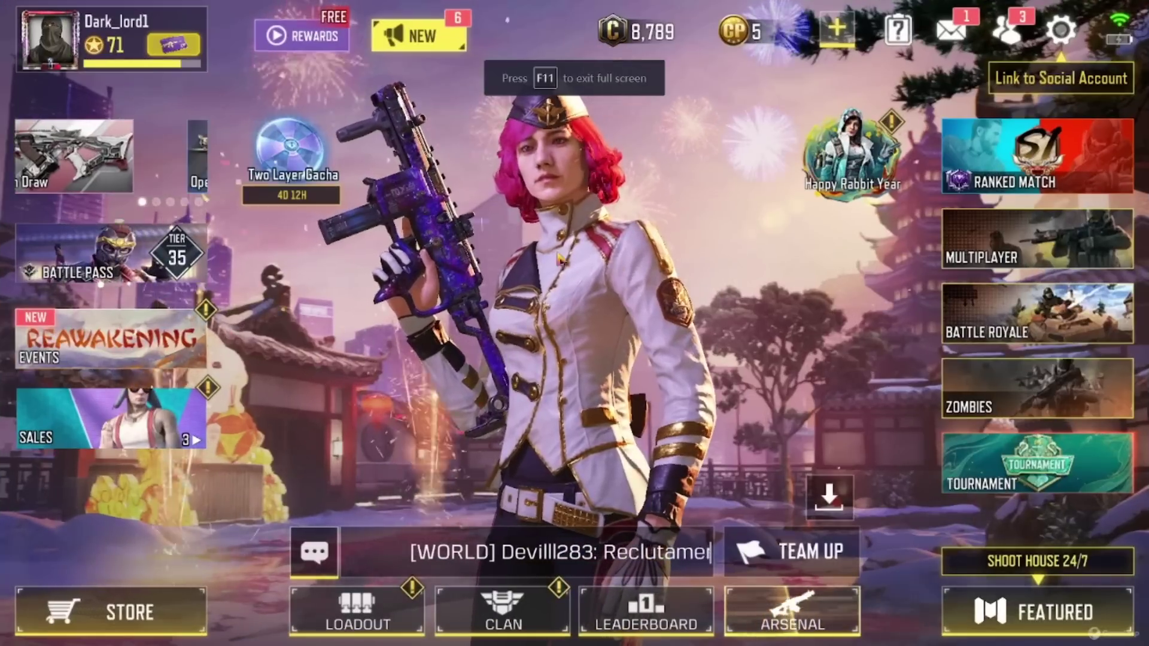
Check the Maps, Weapons, Operators and Other categories in the game's download manager, and return to the lobby.
click(829, 495)
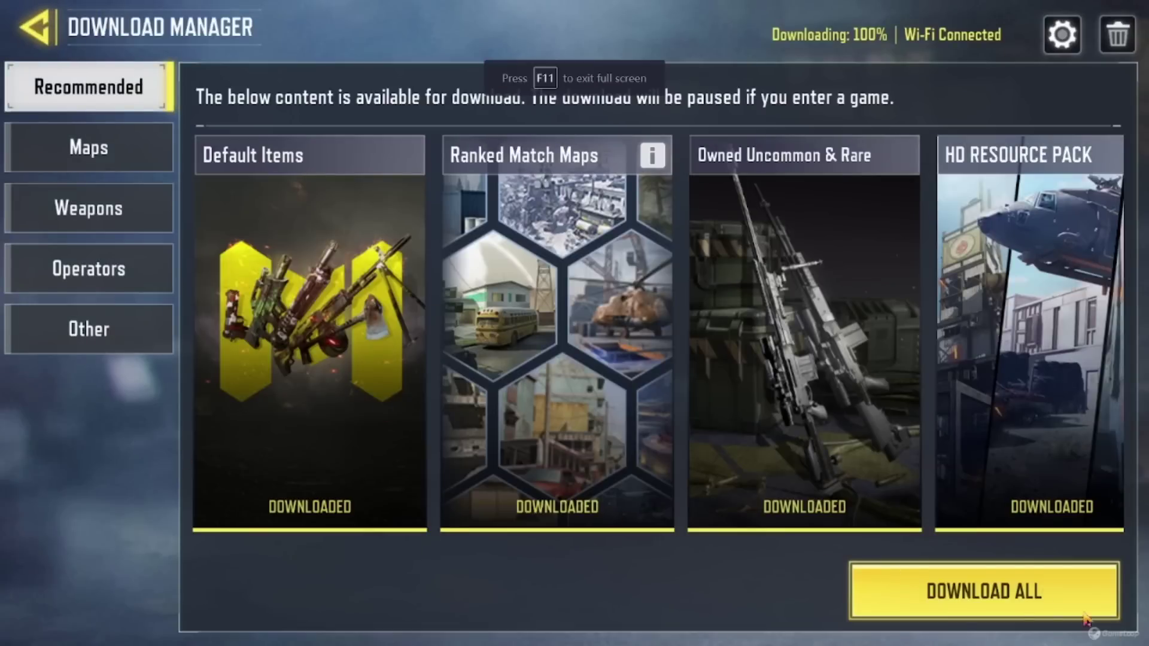
click(55, 154)
click(122, 214)
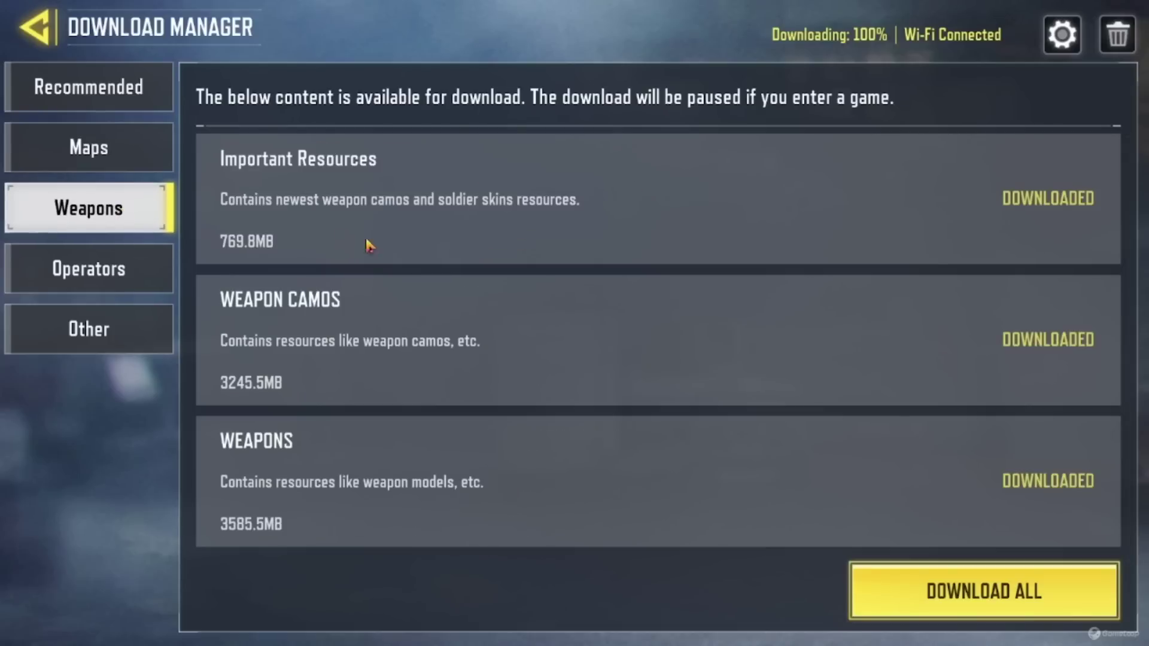
click(84, 264)
click(108, 321)
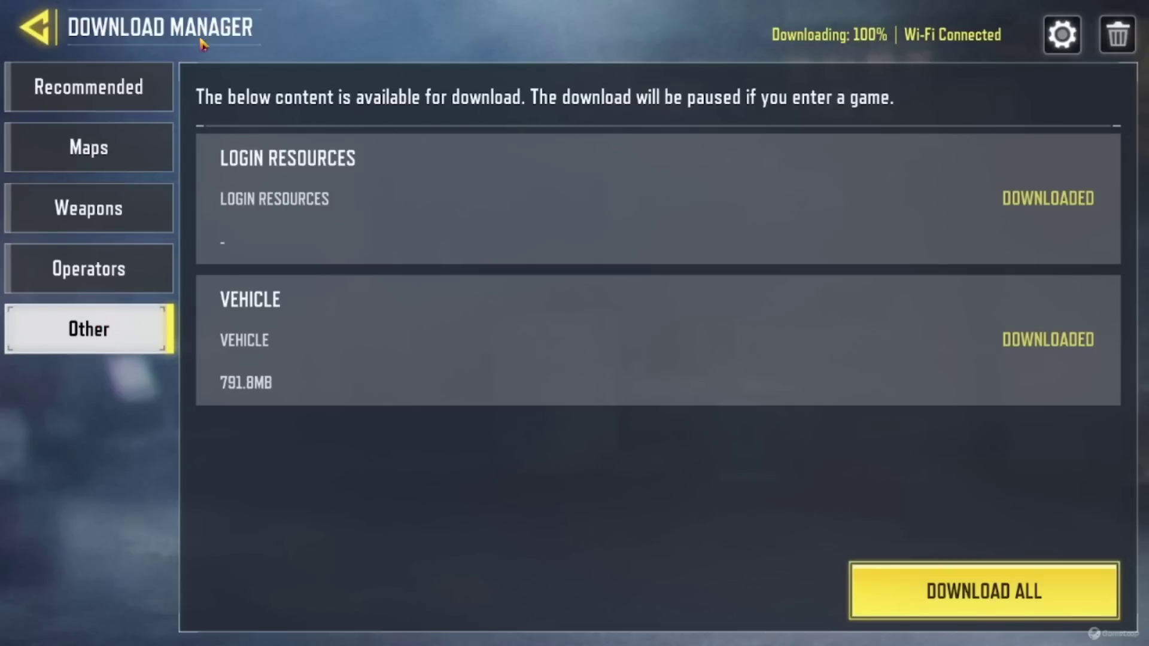
click(128, 27)
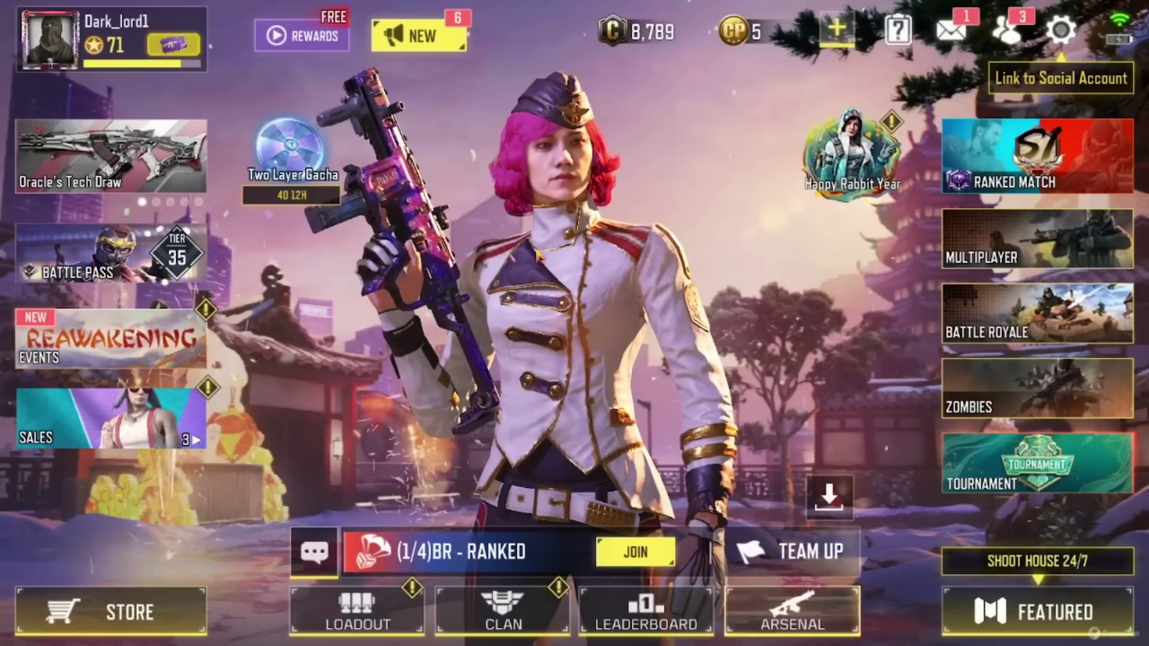